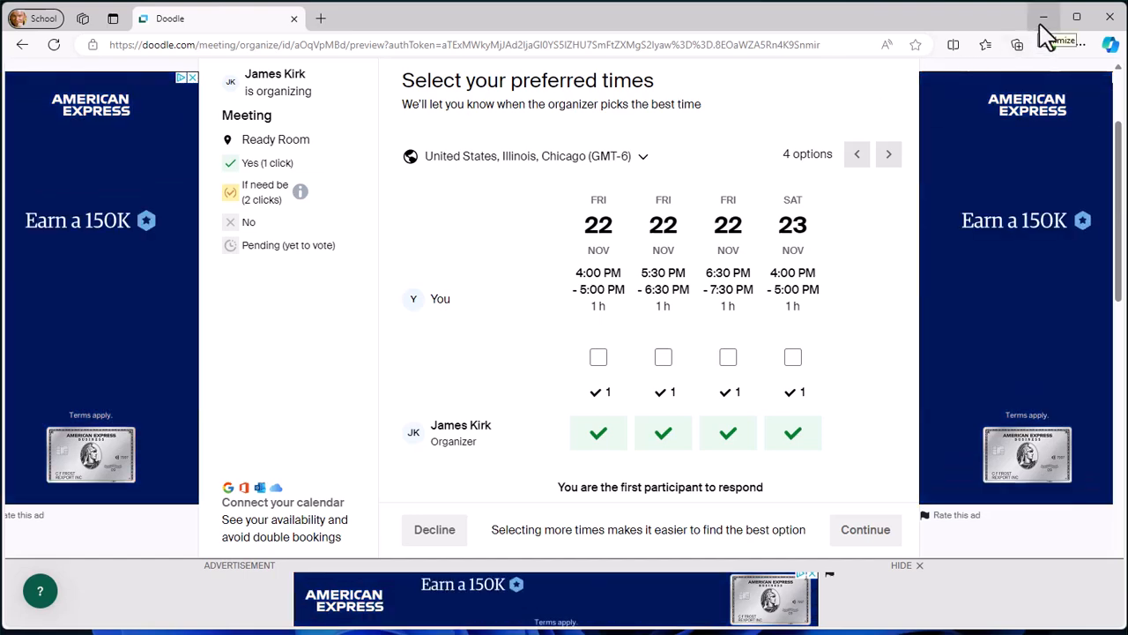
# Minimize the Doodle page and look through the additional message commands in the new email.
pyautogui.click(1040, 27)
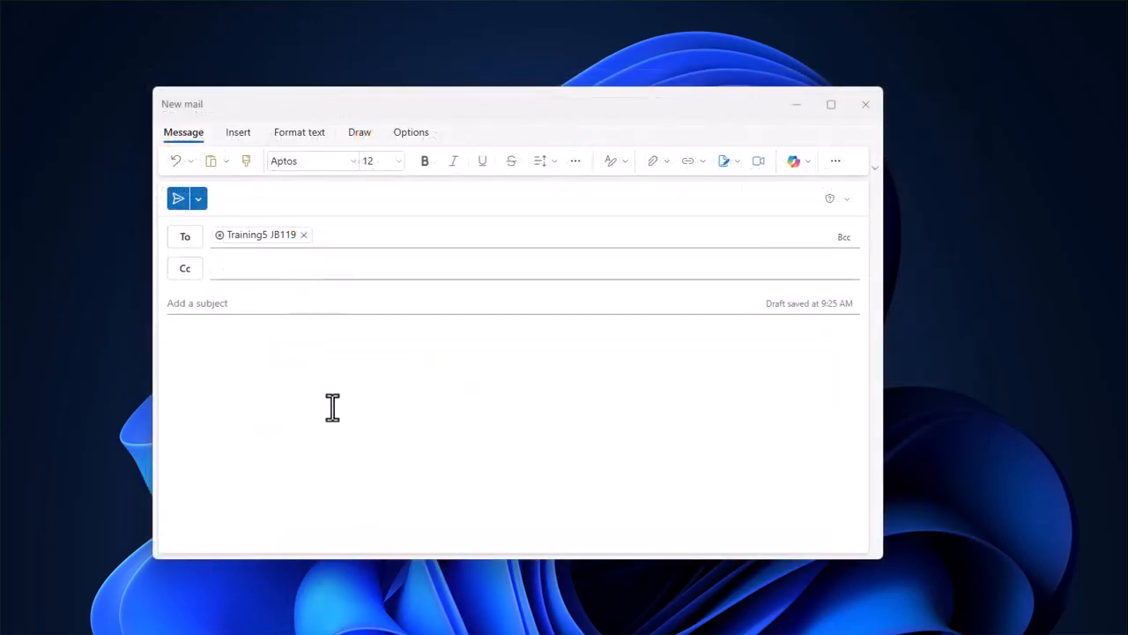
pyautogui.click(836, 162)
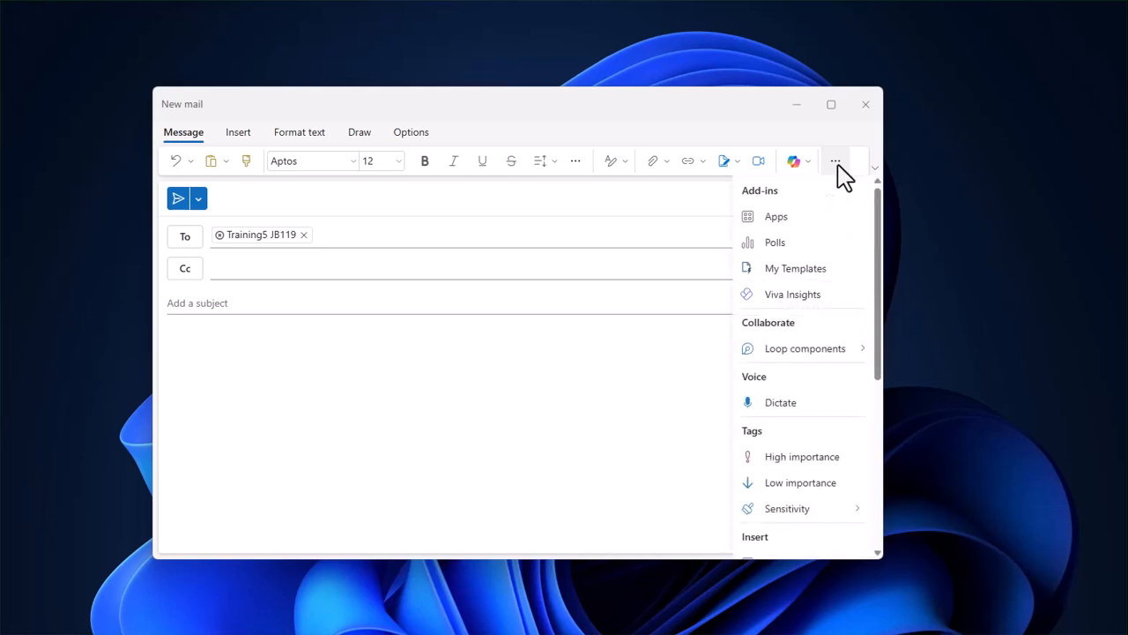
pyautogui.moveTo(876, 206); pyautogui.dragTo(876, 368)
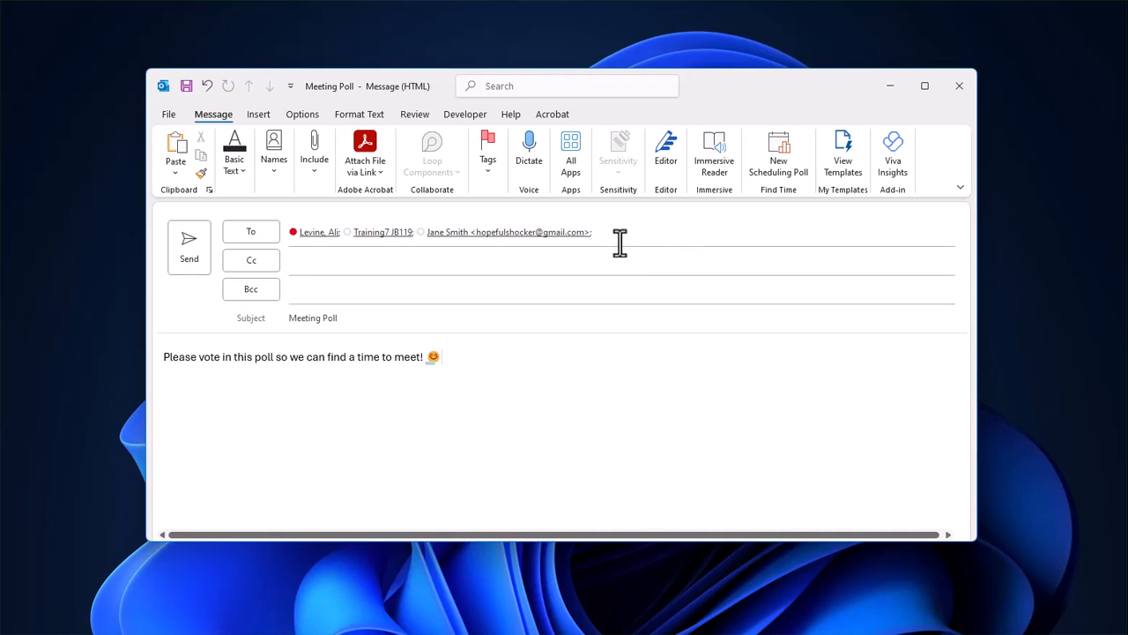
# Start a new scheduling poll from the Meeting Poll message and review its duration and date choices.
pyautogui.click(784, 163)
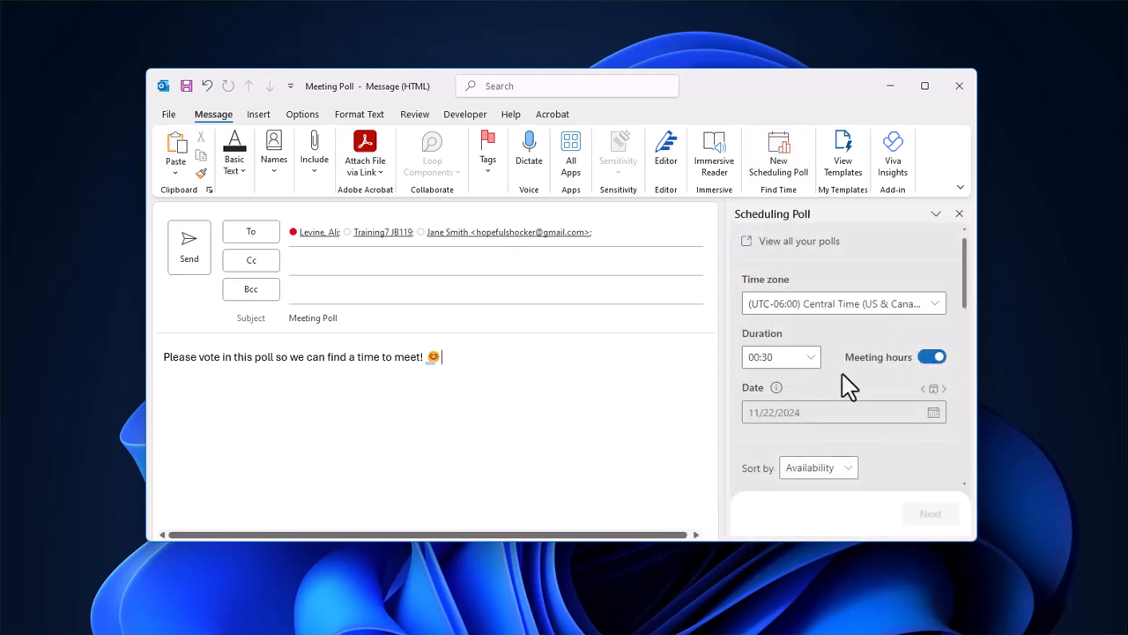
pyautogui.click(813, 360)
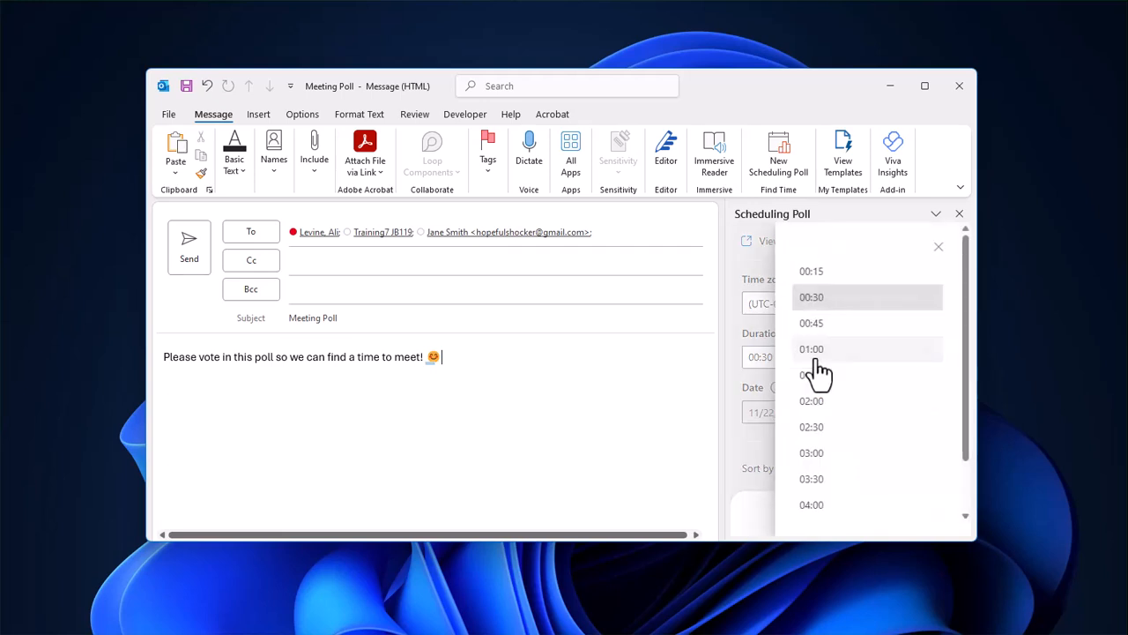
pyautogui.click(736, 377)
pyautogui.scroll(-3, 964, 273)
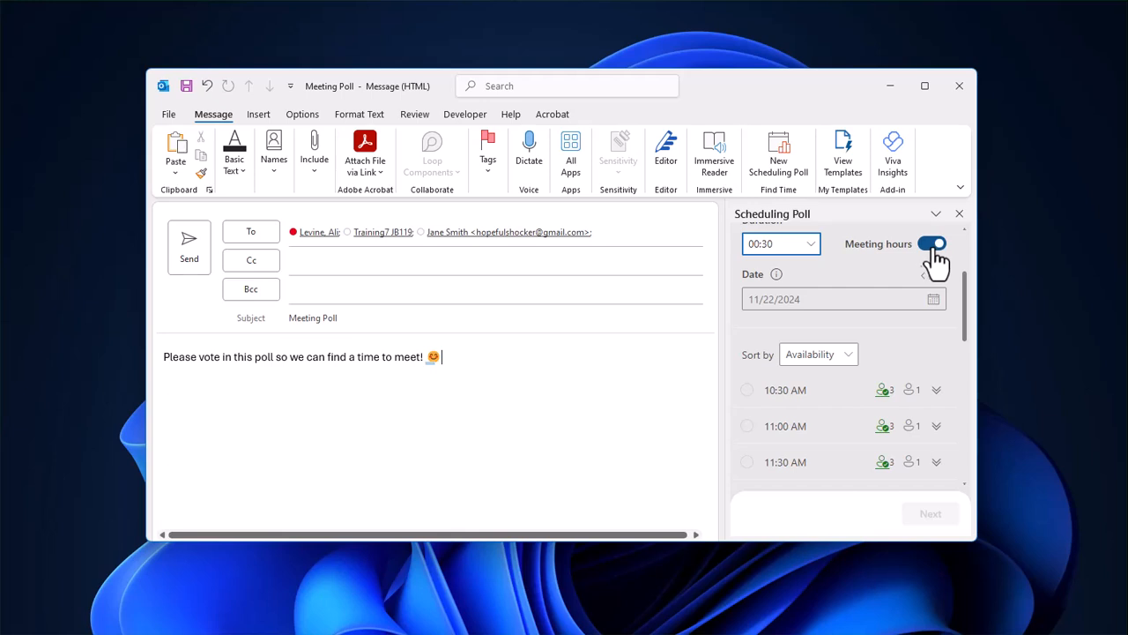
pyautogui.click(831, 300)
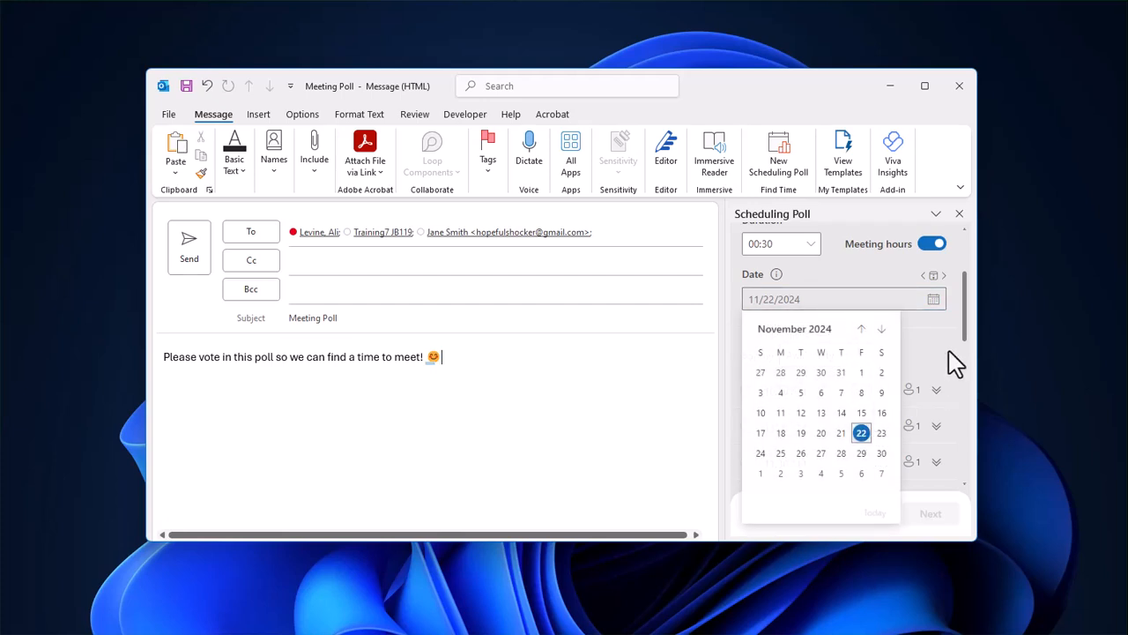
pyautogui.click(917, 339)
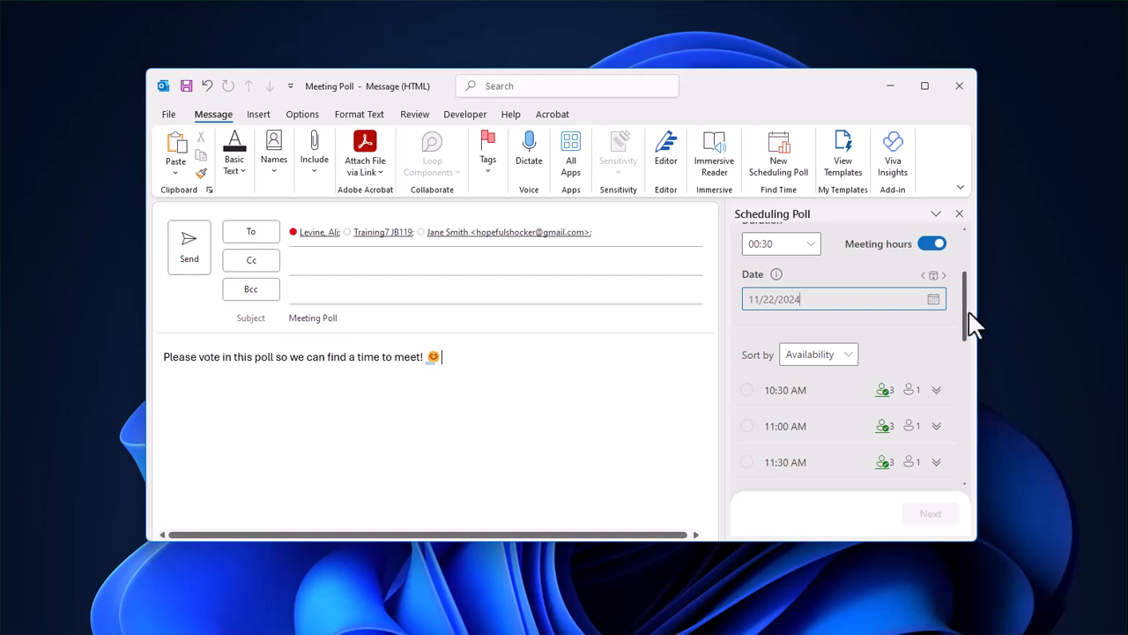
# Enlarge the message window and examine the attendees' availability for the listed meeting times.
pyautogui.moveTo(966, 317); pyautogui.dragTo(965, 357)
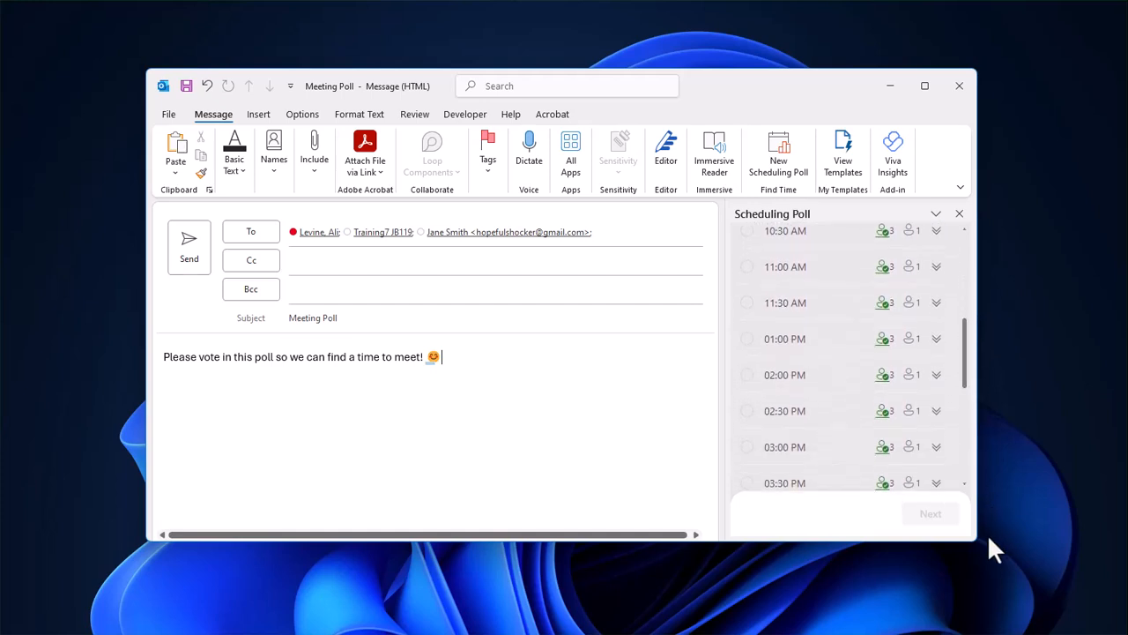
pyautogui.moveTo(974, 545); pyautogui.dragTo(1029, 597)
pyautogui.moveTo(1020, 370); pyautogui.dragTo(1023, 392)
pyautogui.scroll(-3, 1025, 396)
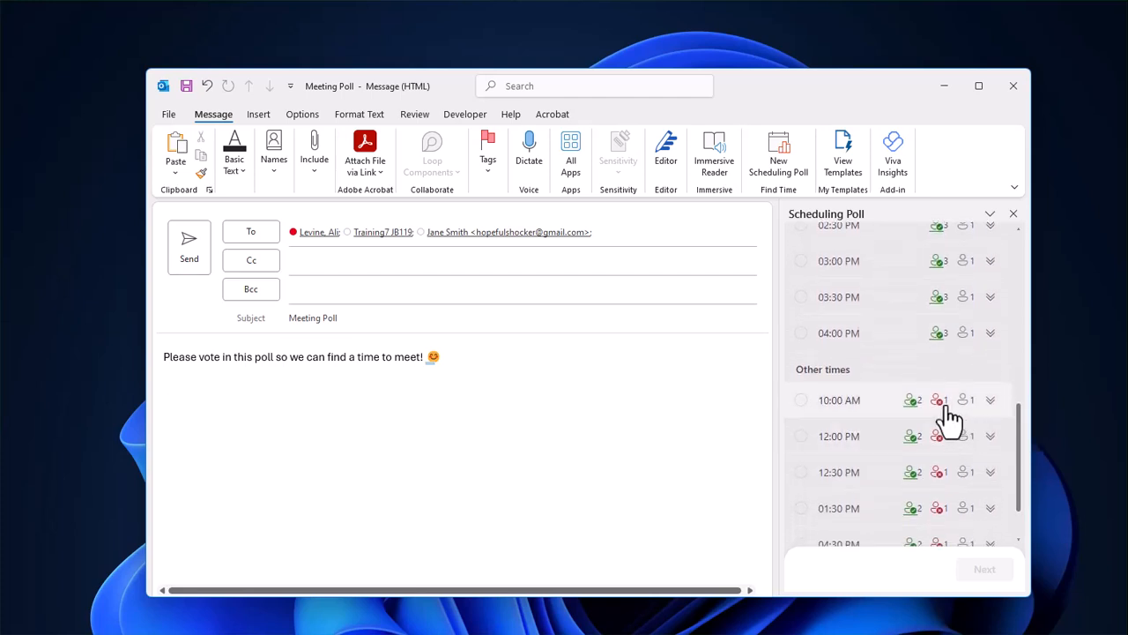
pyautogui.moveTo(941, 408)
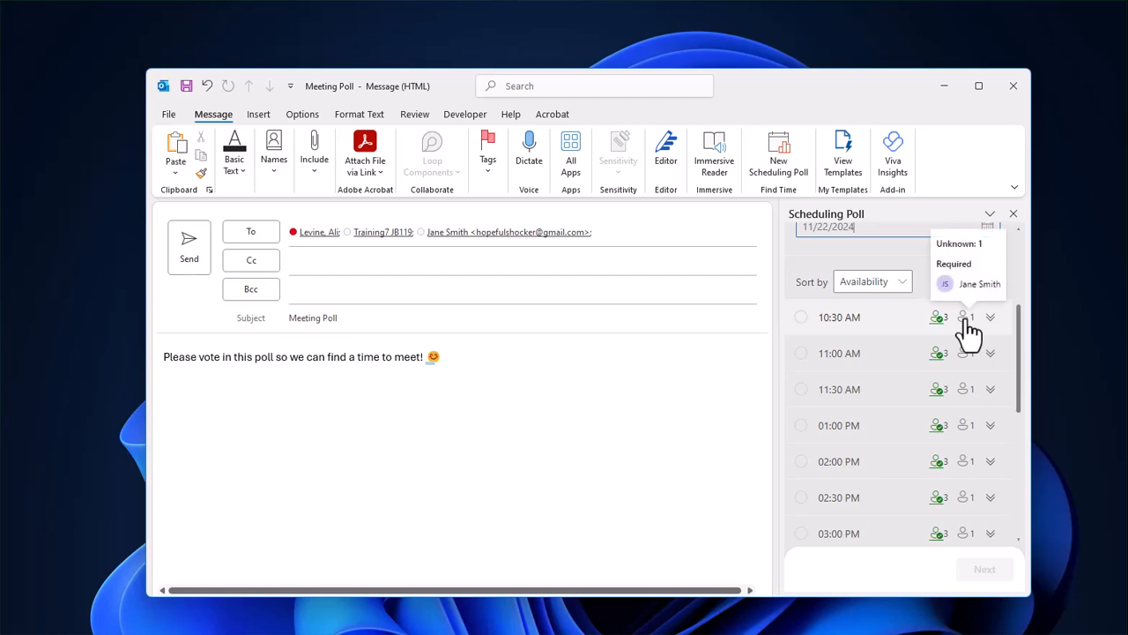
pyautogui.moveTo(968, 390)
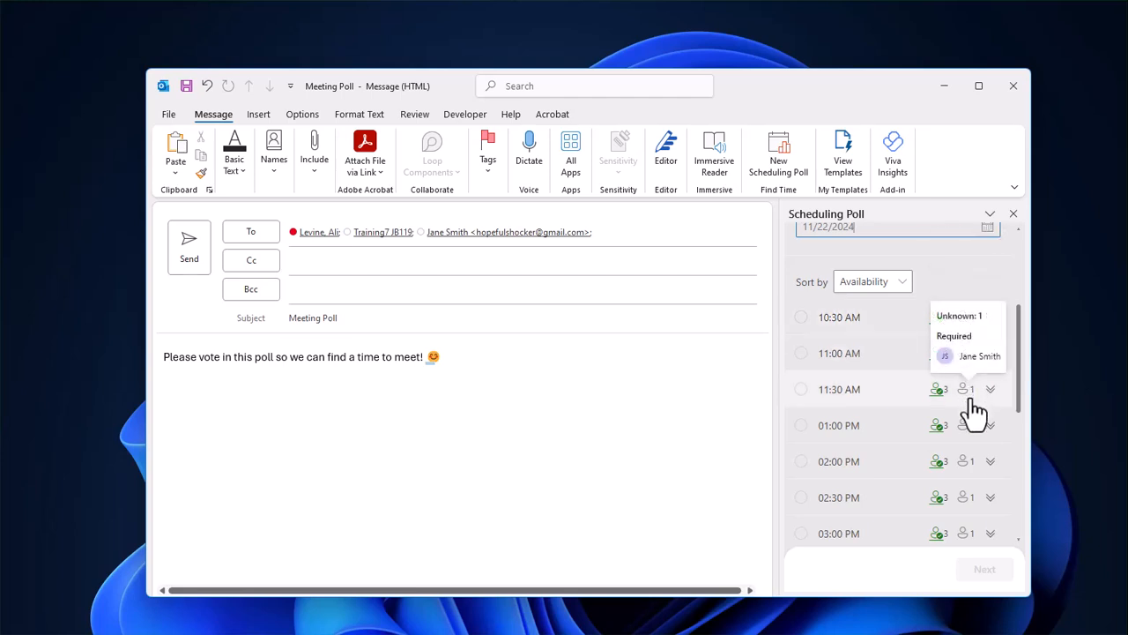
pyautogui.moveTo(969, 422)
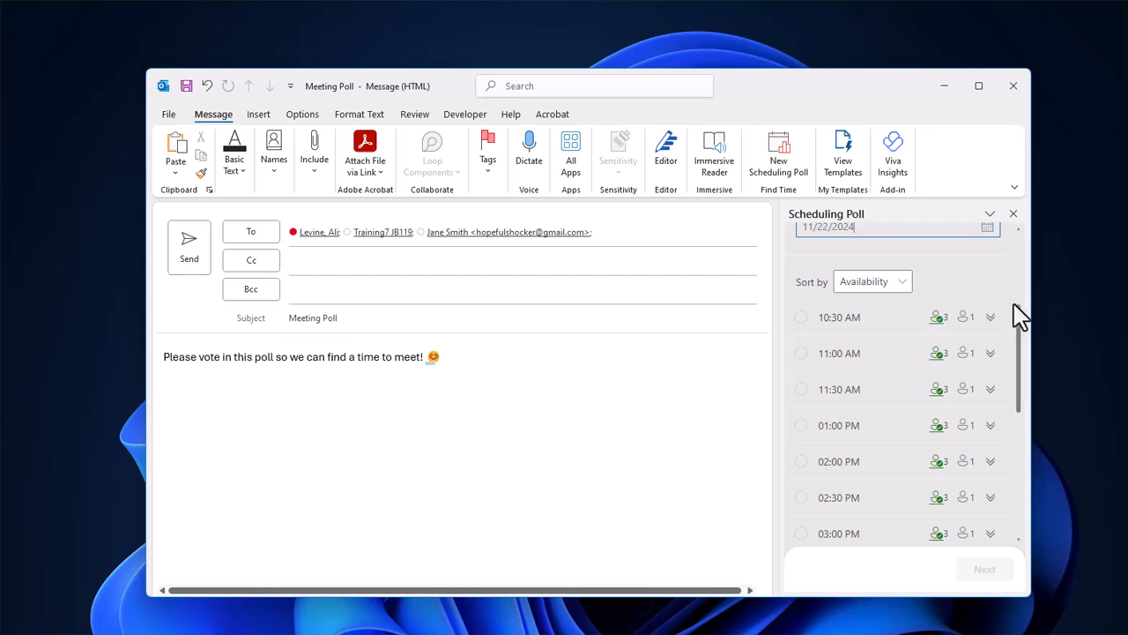
# Add 10:30 AM, 11:00 AM, 11:30 AM and 01:00 PM on 11/22/2024 as poll times.
pyautogui.click(801, 318)
pyautogui.click(804, 354)
pyautogui.click(802, 389)
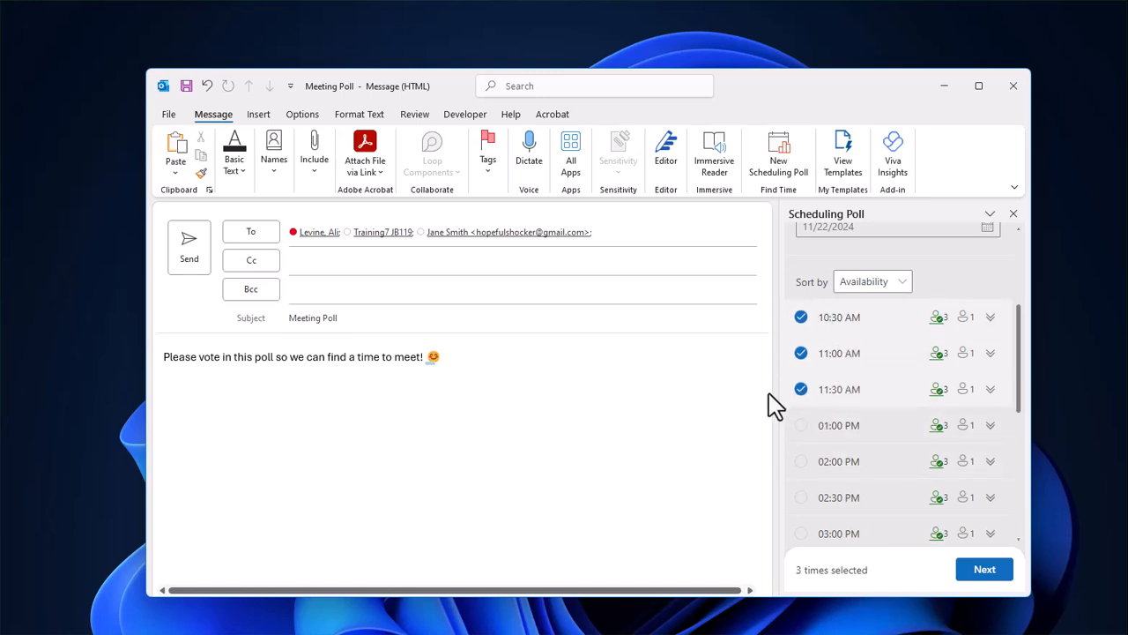
pyautogui.click(802, 426)
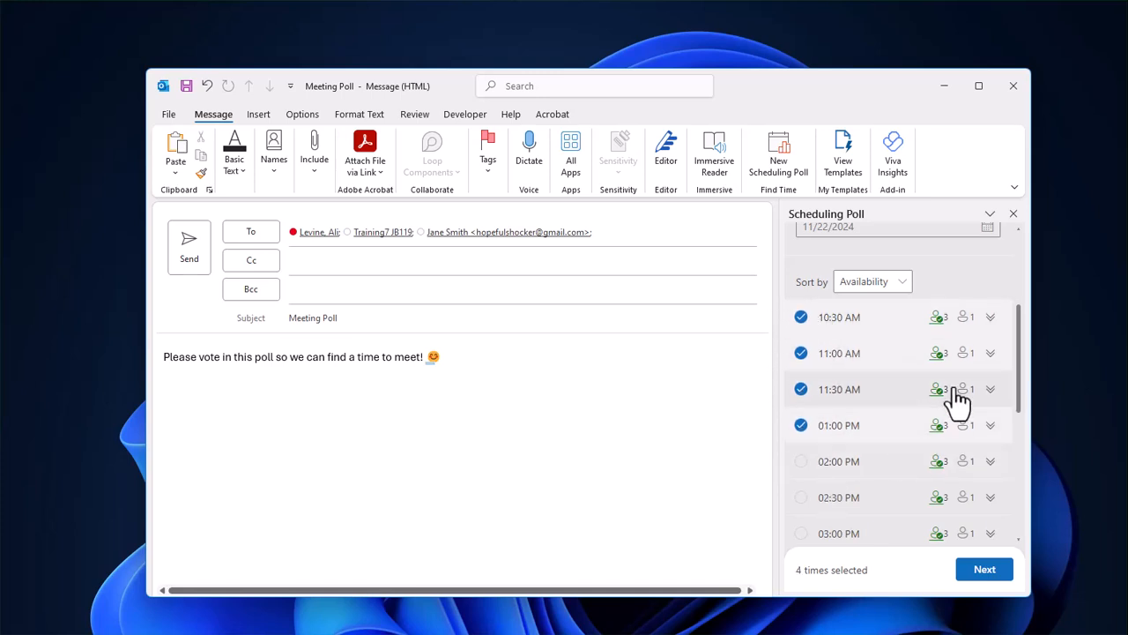
# Set the poll date to 11/25/2024 and add 08:00 AM, 08:30 AM and 09:00 AM as poll times.
pyautogui.moveTo(1017, 353); pyautogui.dragTo(1019, 370)
pyautogui.scroll(3, 1019, 368)
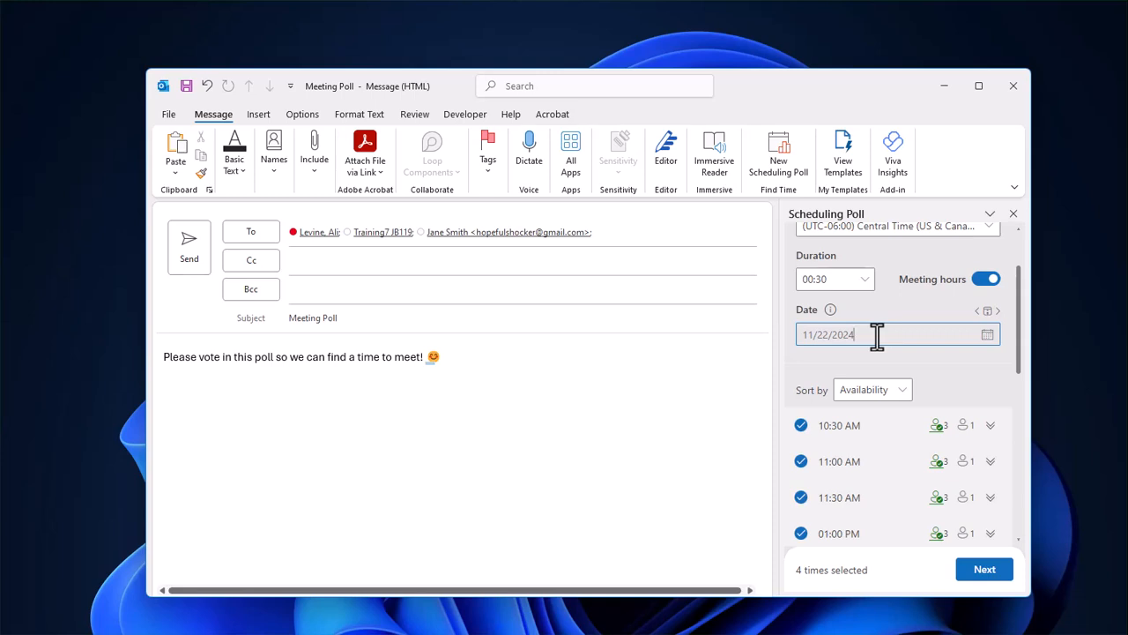
pyautogui.click(877, 335)
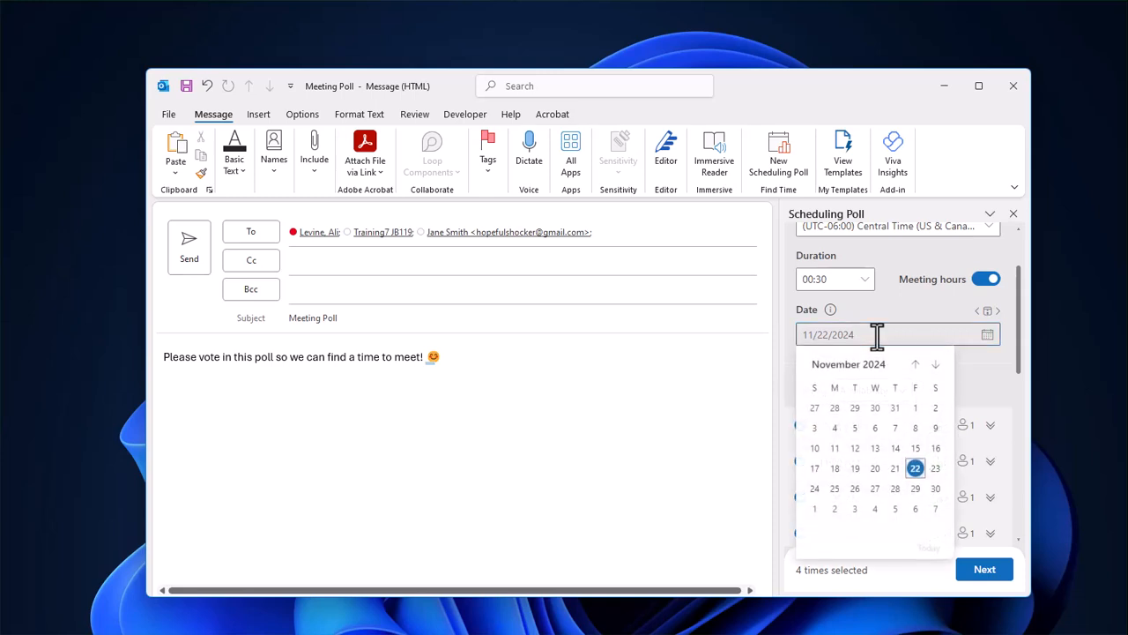
pyautogui.click(834, 489)
pyautogui.moveTo(1017, 337); pyautogui.dragTo(1017, 398)
pyautogui.click(801, 330)
pyautogui.click(803, 367)
pyautogui.click(804, 402)
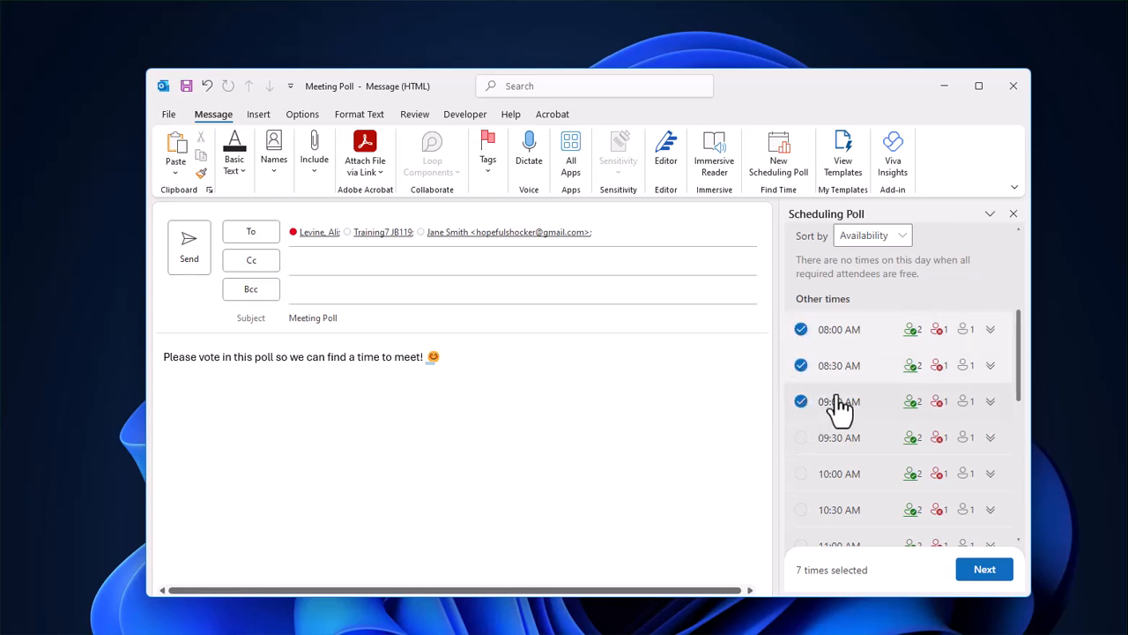
# Proceed to the summary of selected times and expand the poll's management settings.
pyautogui.moveTo(1017, 359); pyautogui.dragTo(1019, 287)
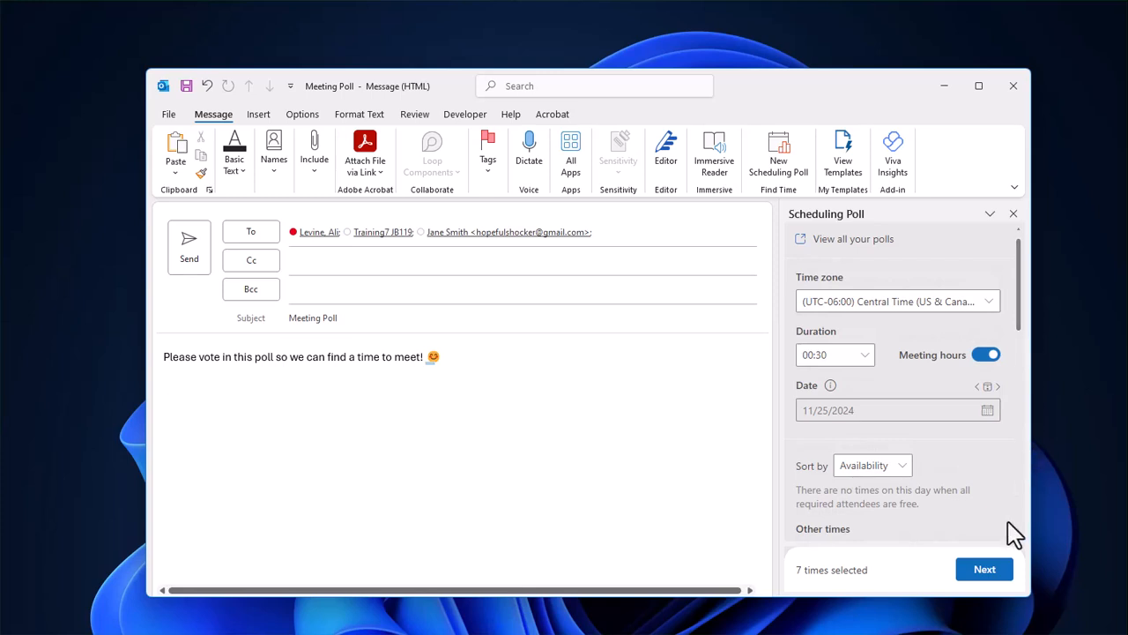
pyautogui.click(985, 569)
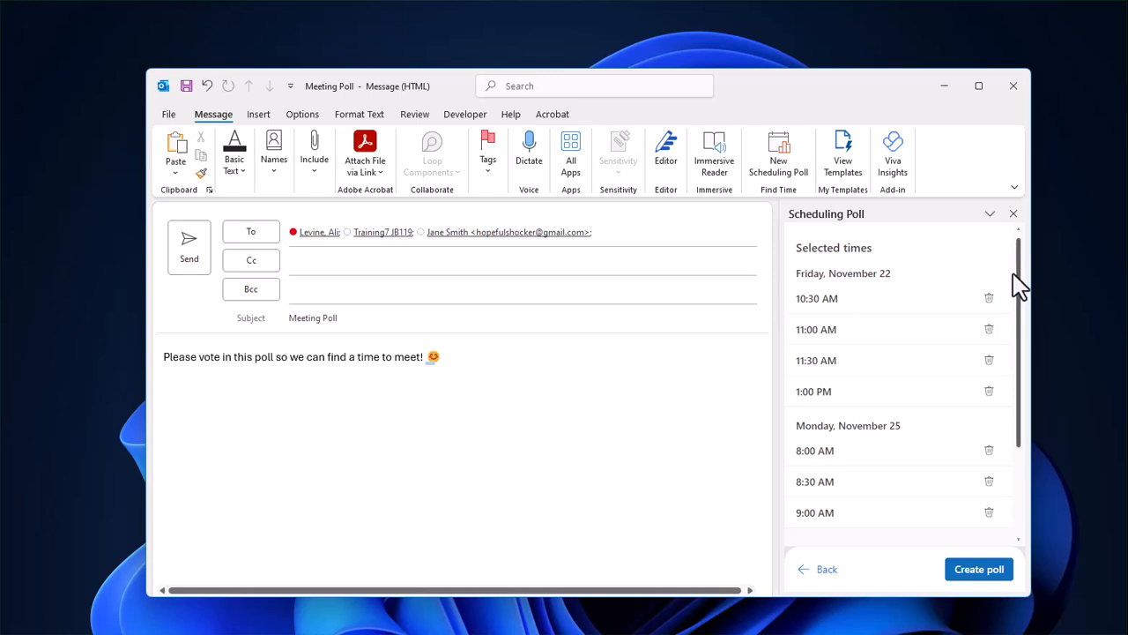
pyautogui.moveTo(1022, 282); pyautogui.dragTo(1023, 401)
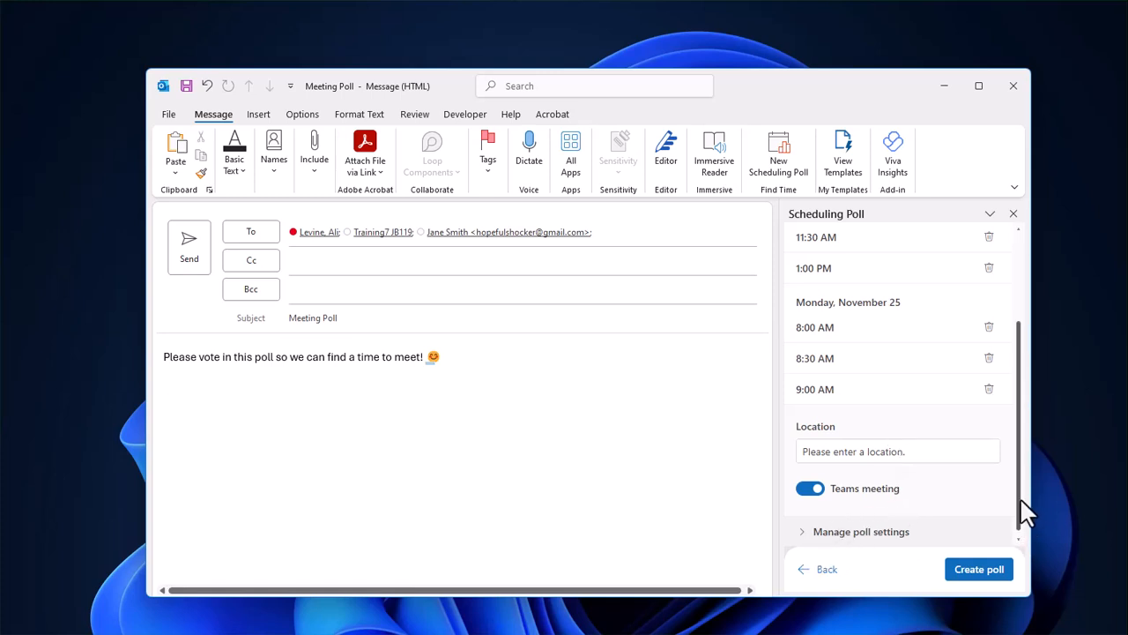
pyautogui.click(804, 544)
pyautogui.moveTo(1018, 397); pyautogui.dragTo(1007, 492)
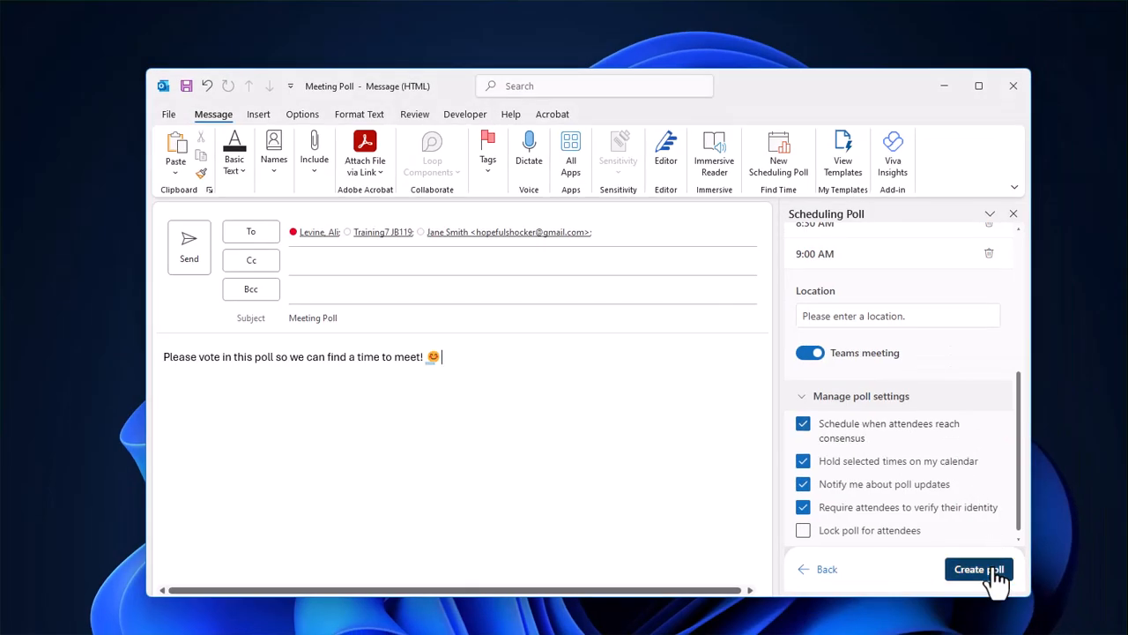
# Create the scheduling poll in the message and send the Meeting Poll email.
pyautogui.click(996, 627)
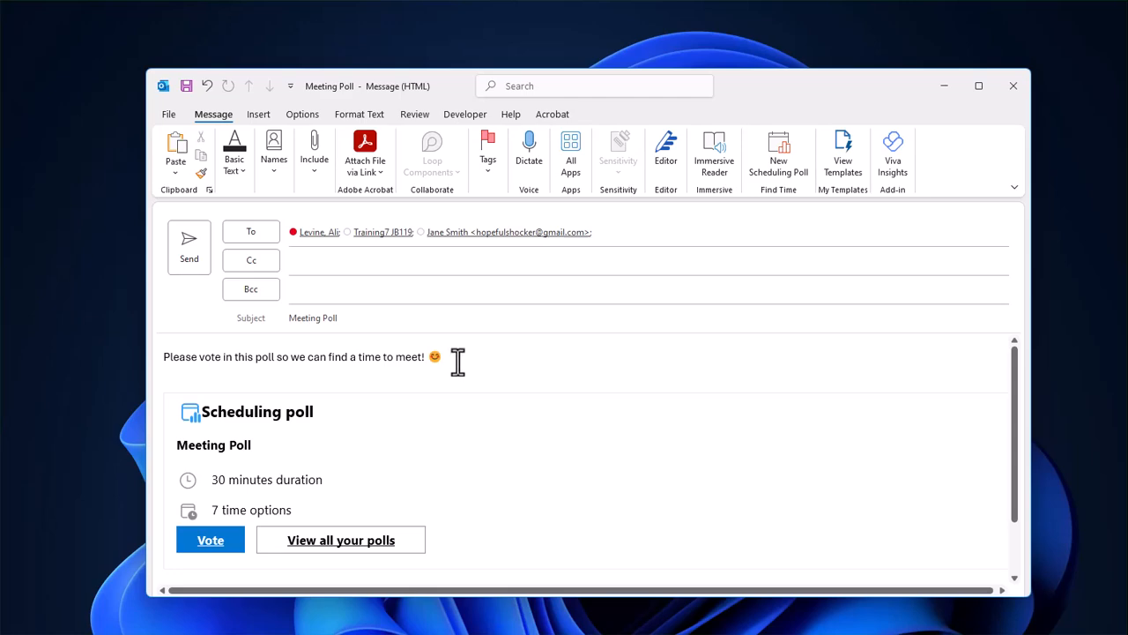
pyautogui.click(199, 264)
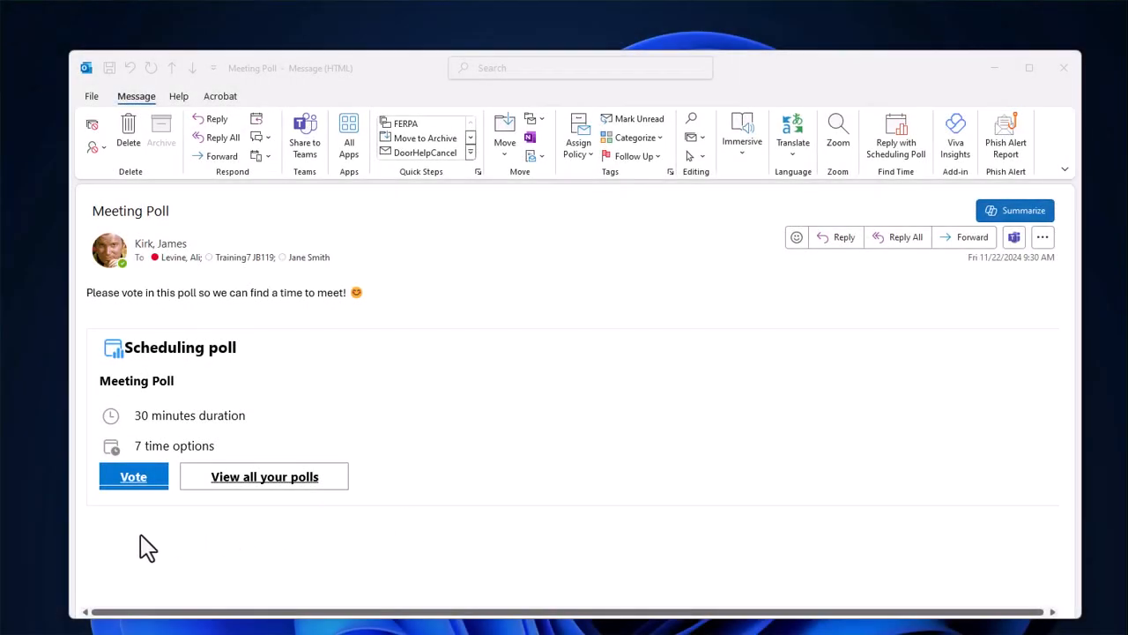
# Open the voting page from the received poll email and choose Yes for all four Friday, November 22 times.
pyautogui.click(133, 477)
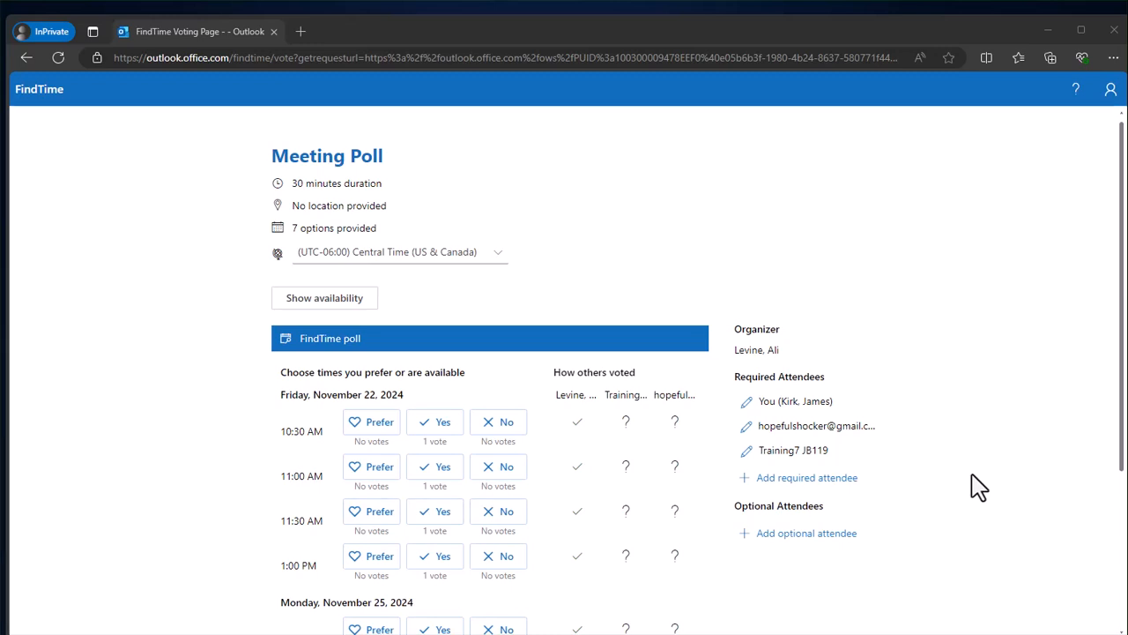
pyautogui.scroll(-3, 974, 489)
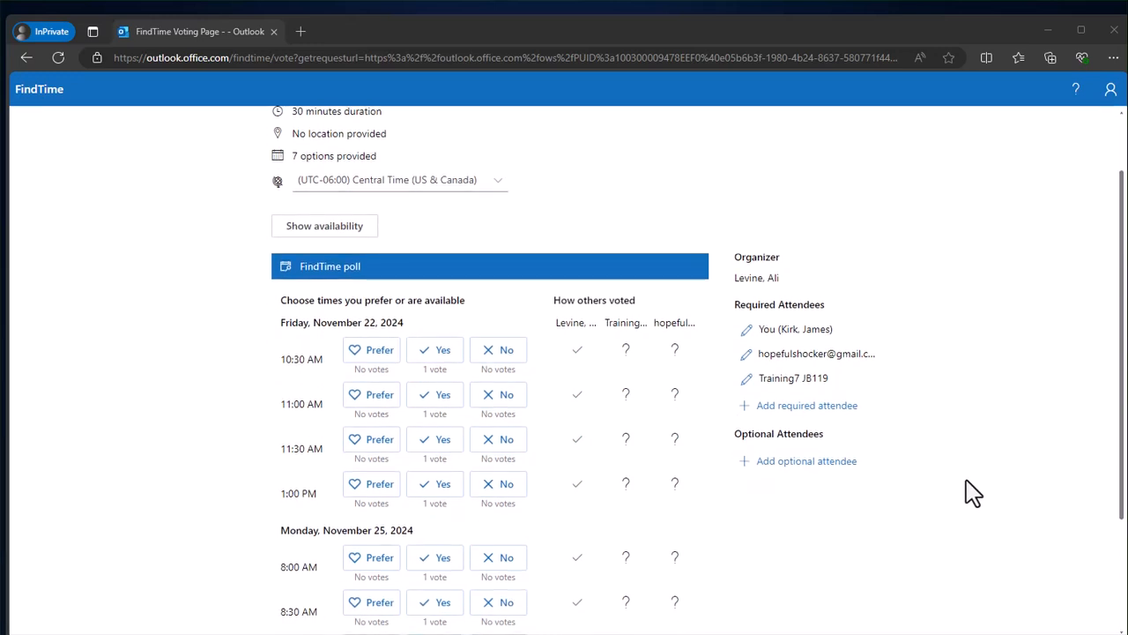
pyautogui.click(440, 282)
pyautogui.click(440, 324)
pyautogui.click(440, 370)
pyautogui.click(441, 414)
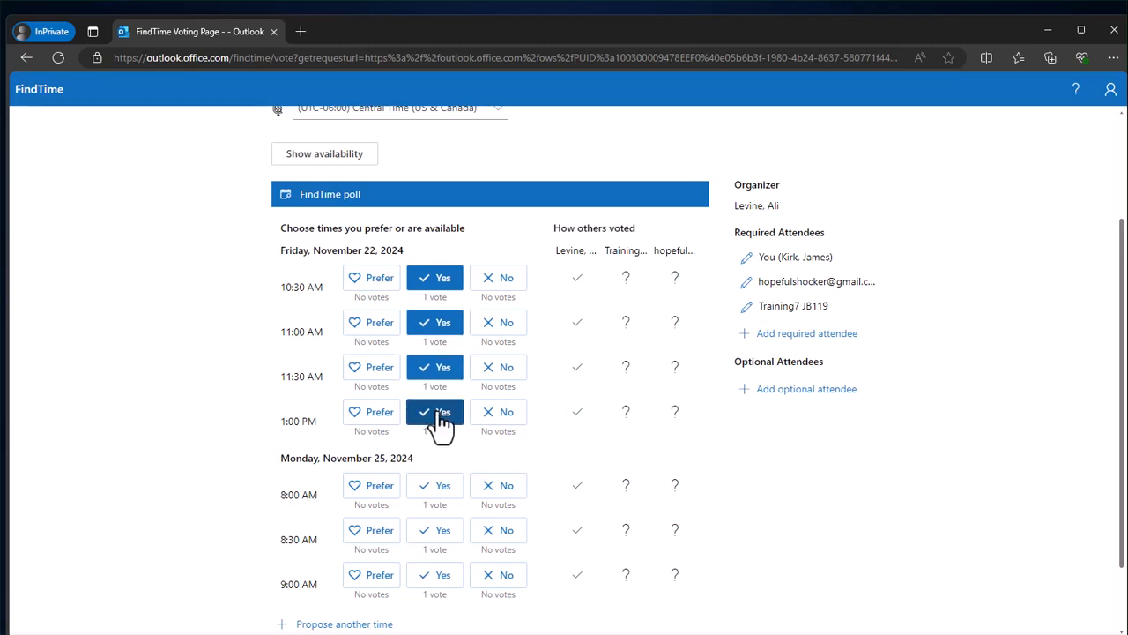
# Choose No for the three Monday, November 25 times and submit the vote.
pyautogui.click(504, 494)
pyautogui.click(504, 534)
pyautogui.click(507, 578)
pyautogui.scroll(-1, 859, 520)
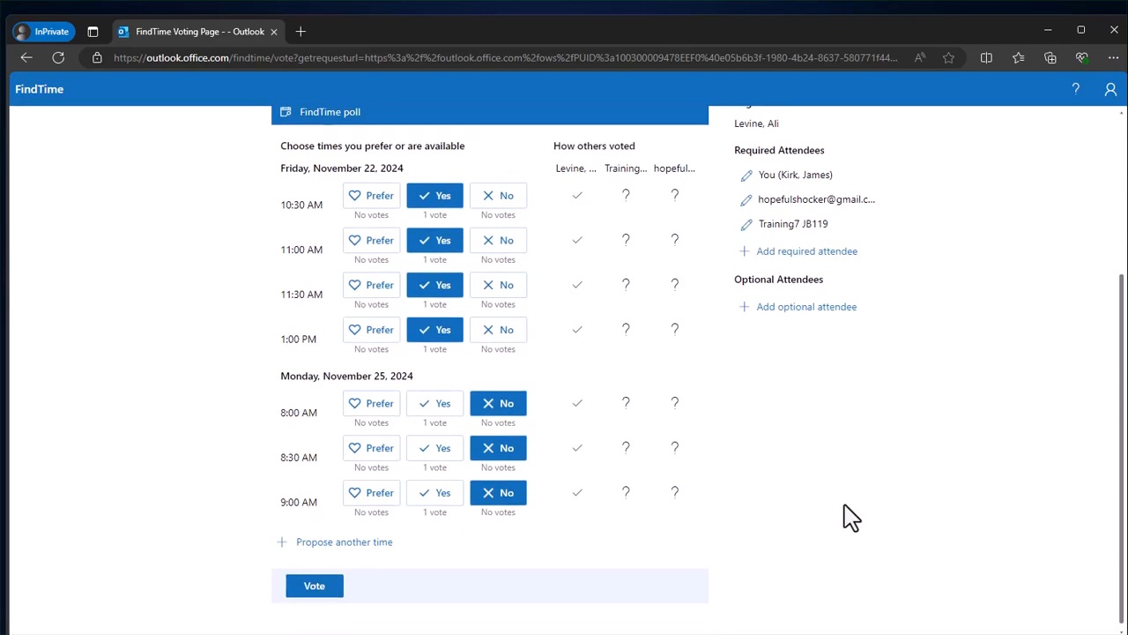
pyautogui.click(316, 592)
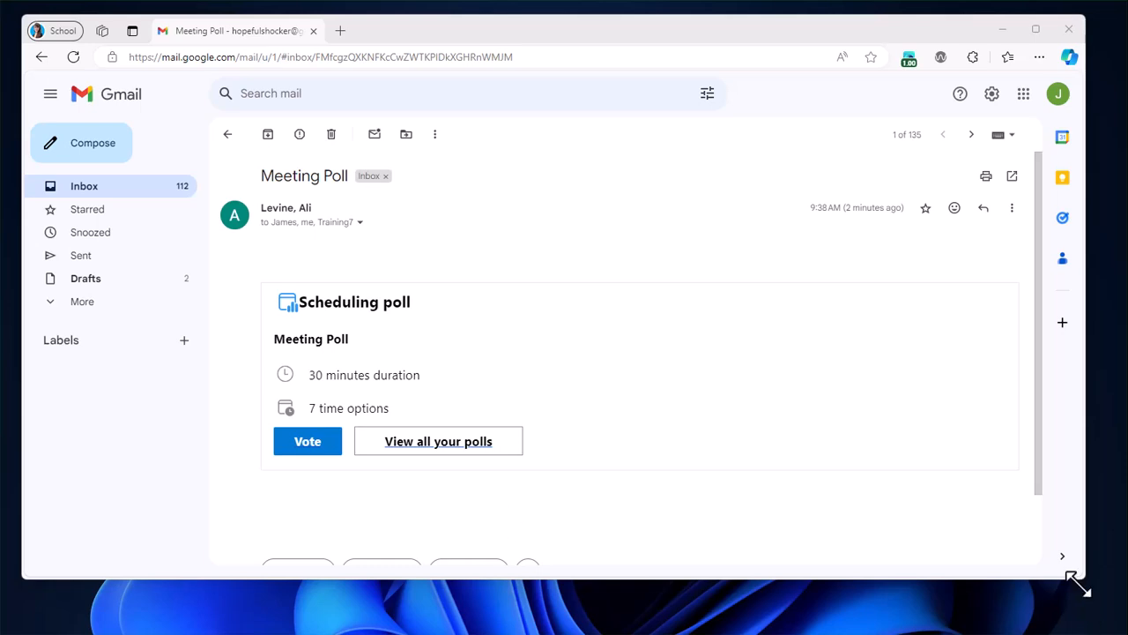
# Open the voting page from the Gmail invitation; choose Yes for Friday 10:30 and 11:30 AM, No for 11:00 AM and 1:00 PM.
pyautogui.moveTo(1085, 579); pyautogui.dragTo(1098, 611)
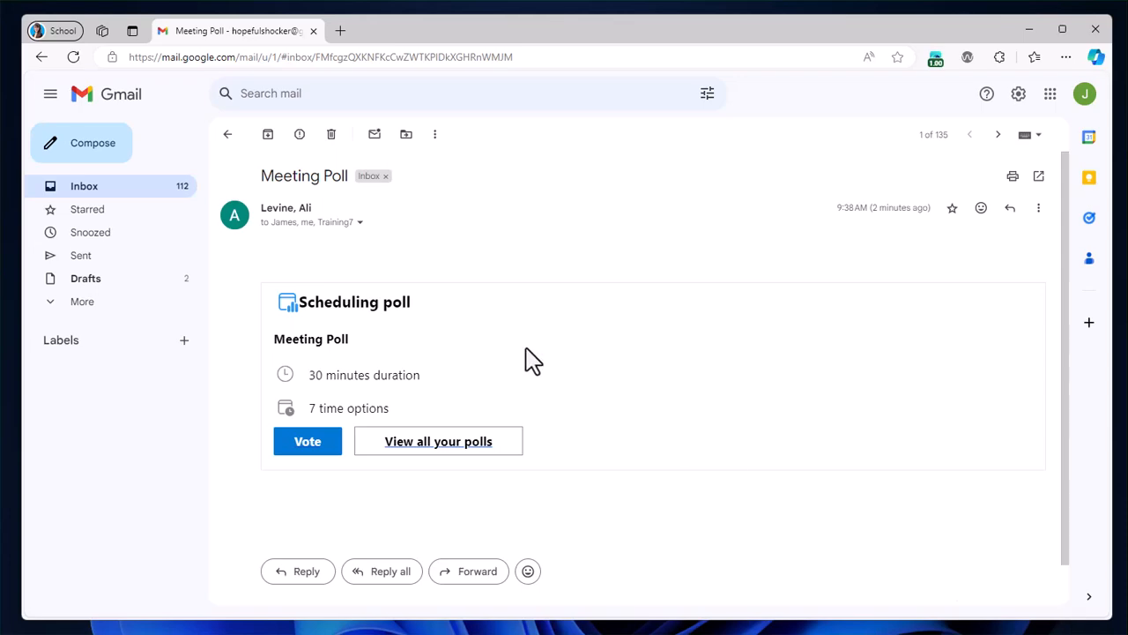
pyautogui.click(307, 441)
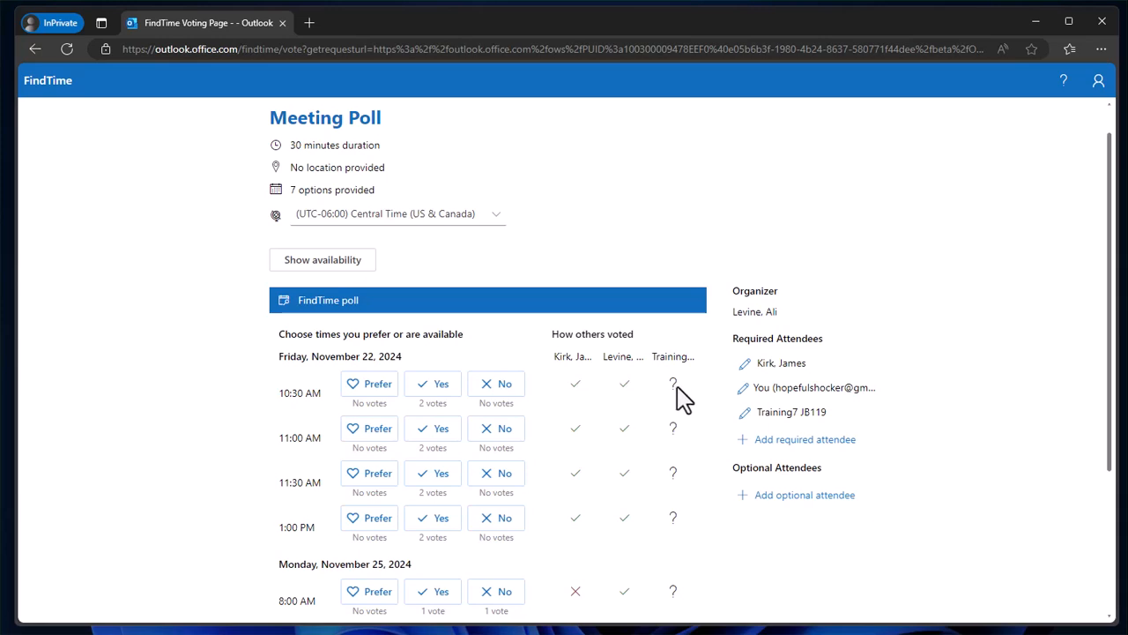
pyautogui.click(439, 386)
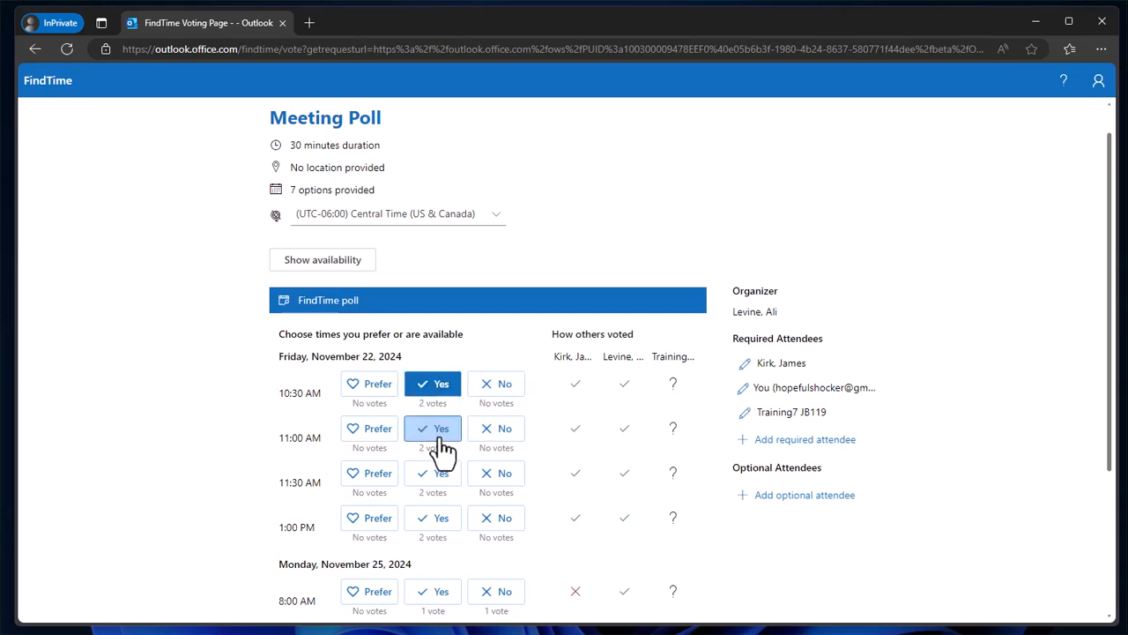
pyautogui.click(448, 473)
pyautogui.click(494, 430)
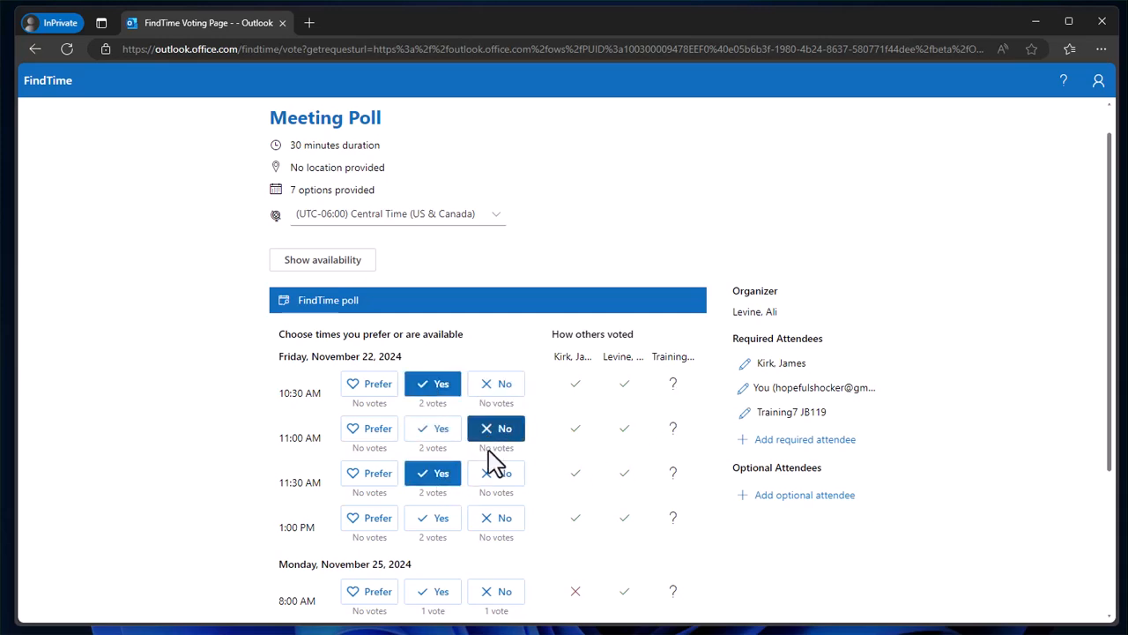
pyautogui.click(498, 520)
# Choose Yes for Monday, November 25 at 8:00, 8:30 and 9:00 AM and submit the vote.
pyautogui.scroll(-2, 494, 533)
pyautogui.click(435, 451)
pyautogui.click(434, 495)
pyautogui.click(445, 548)
pyautogui.scroll(-1, 494, 520)
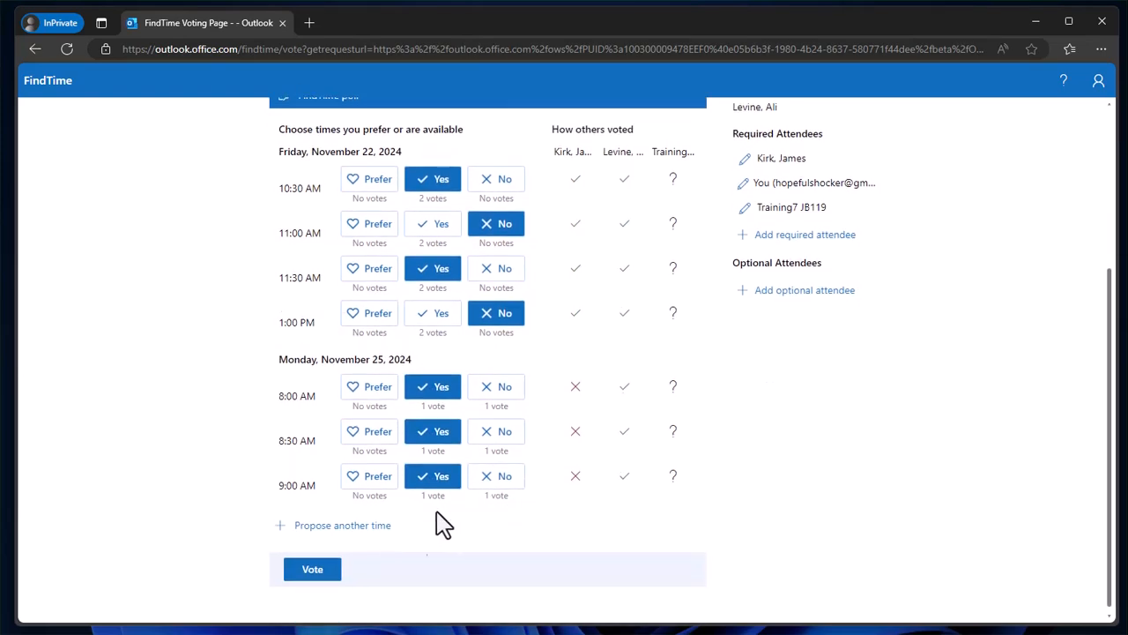
pyautogui.click(328, 571)
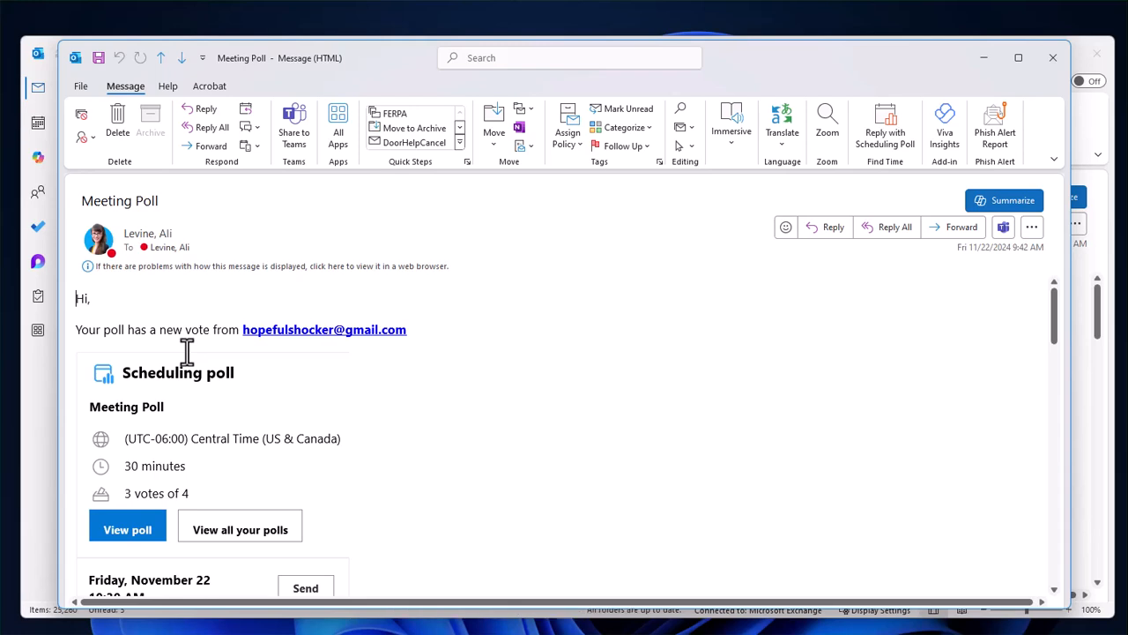
# Review the attendees' votes in the new-vote notification email and open the poll from it.
pyautogui.click(76, 299)
pyautogui.scroll(-1, 411, 494)
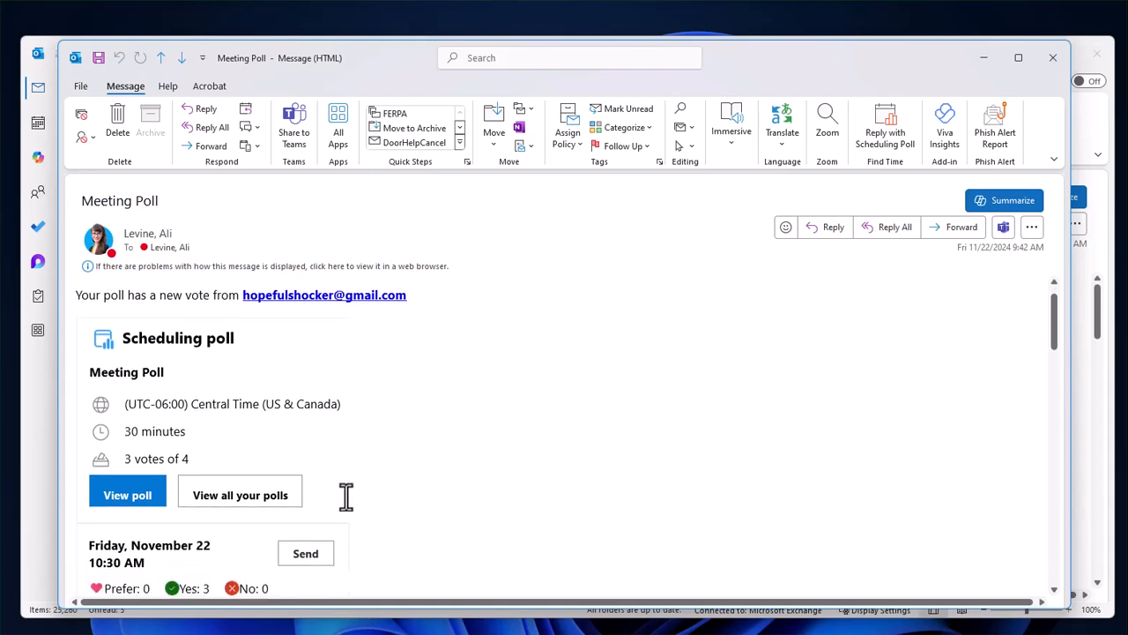
pyautogui.scroll(-1, 345, 494)
pyautogui.scroll(-3, 180, 535)
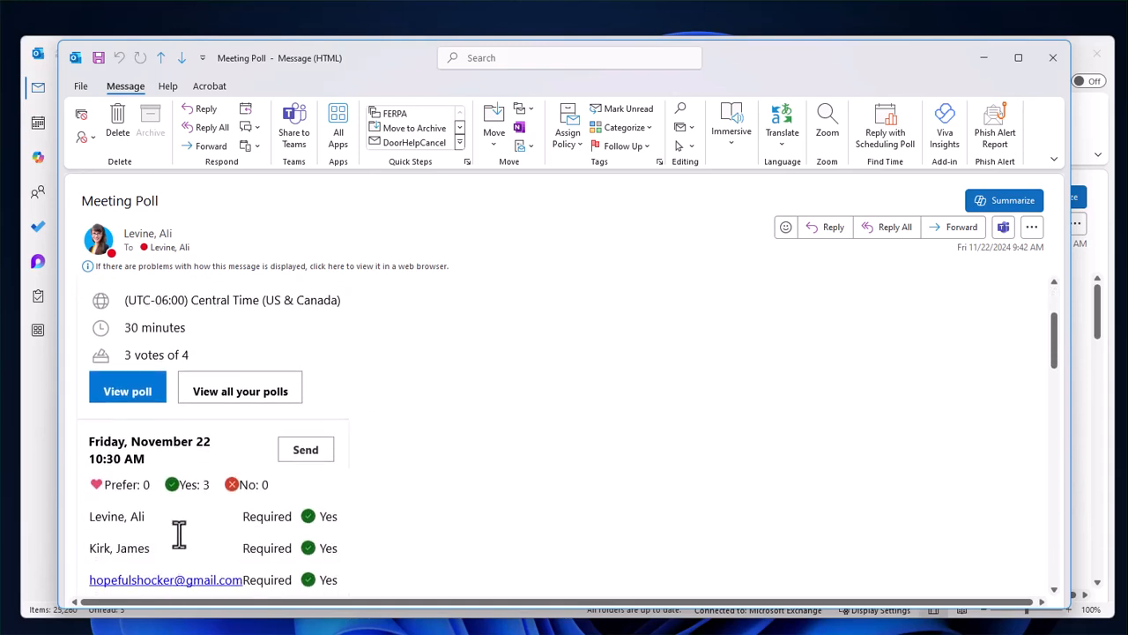
pyautogui.scroll(-1, 196, 554)
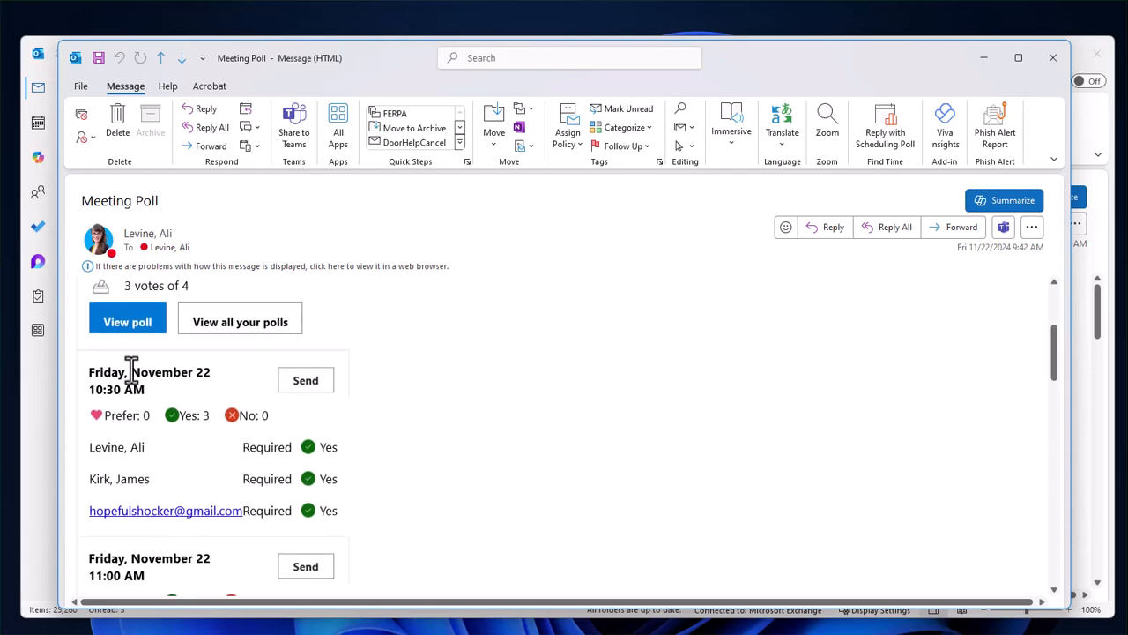
pyautogui.click(123, 333)
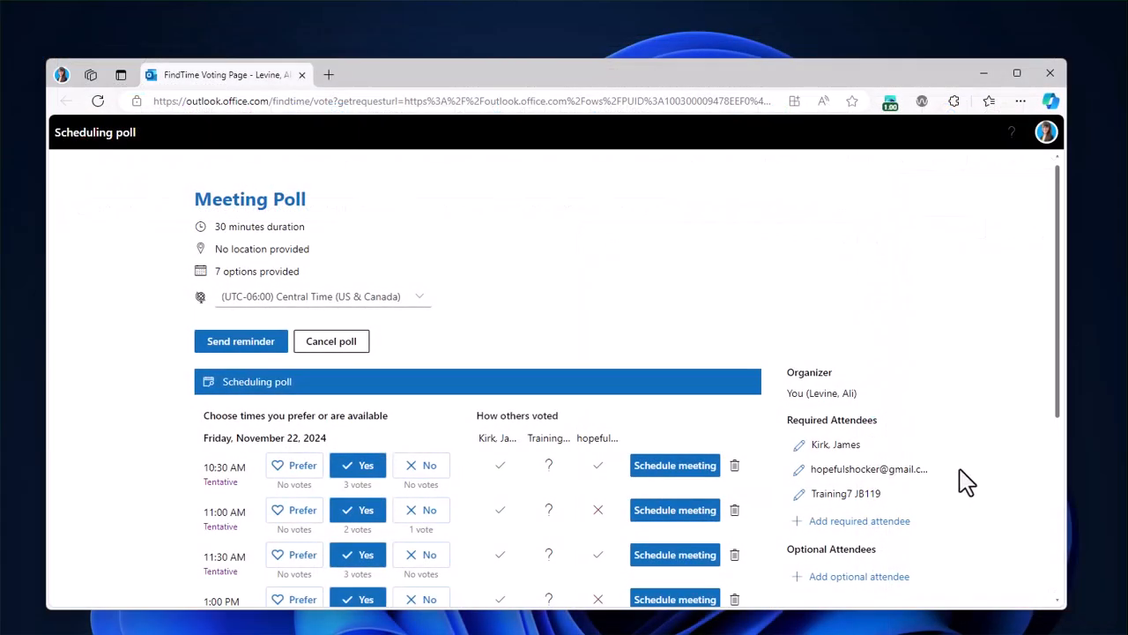
# Schedule the meeting for the Friday, November 22, 11:00 AM poll option and send the Meeting Poll invitation.
pyautogui.scroll(-3, 966, 482)
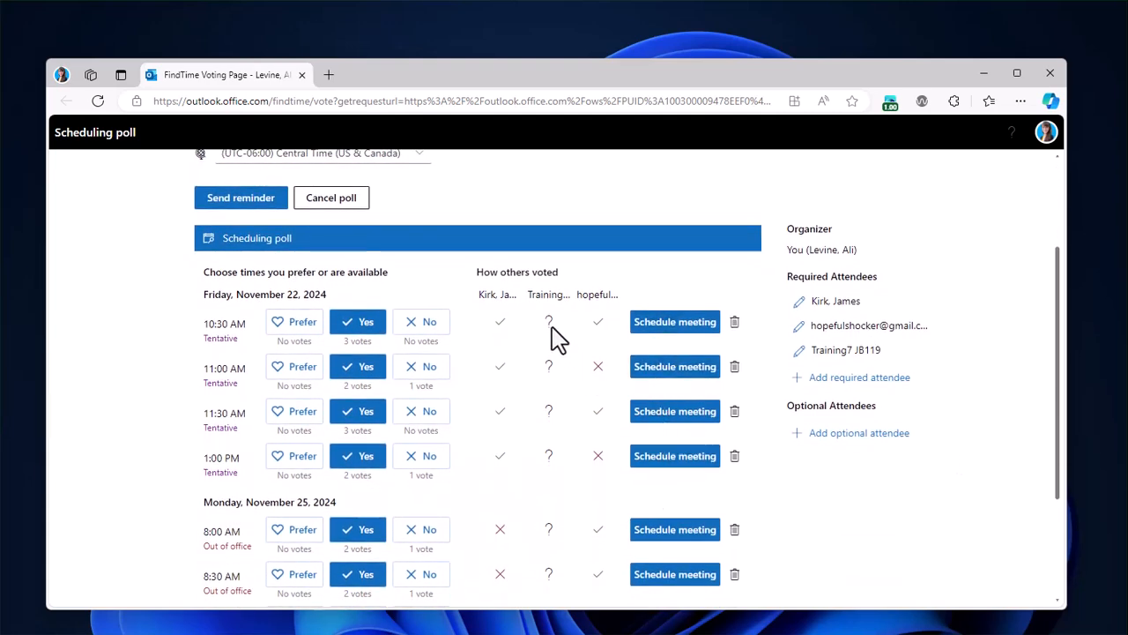
pyautogui.click(686, 381)
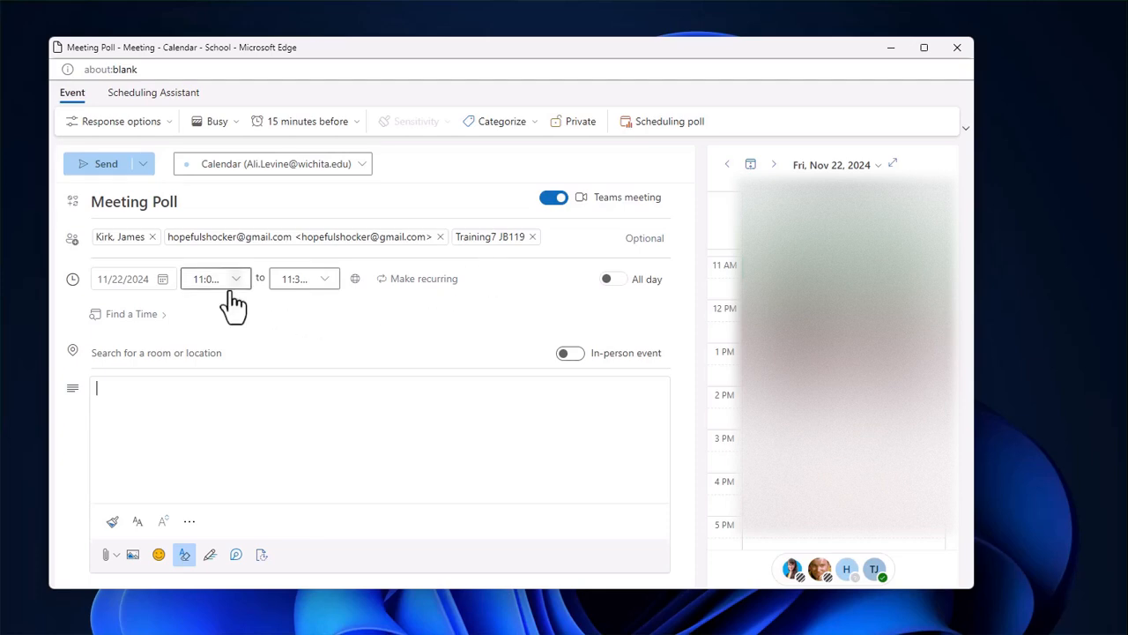
pyautogui.click(103, 164)
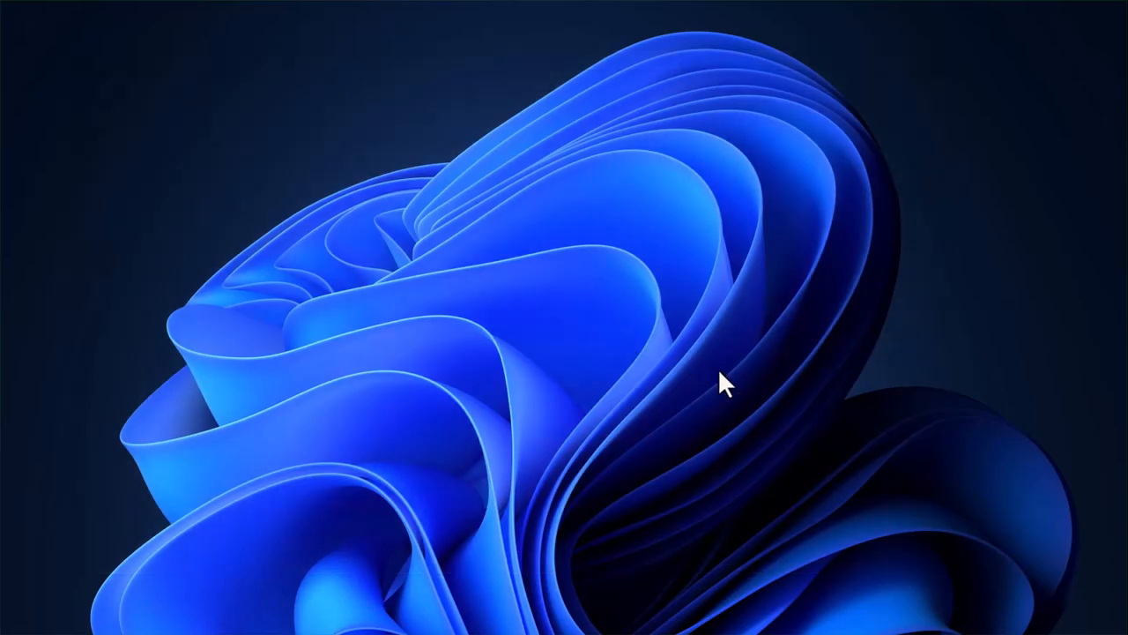